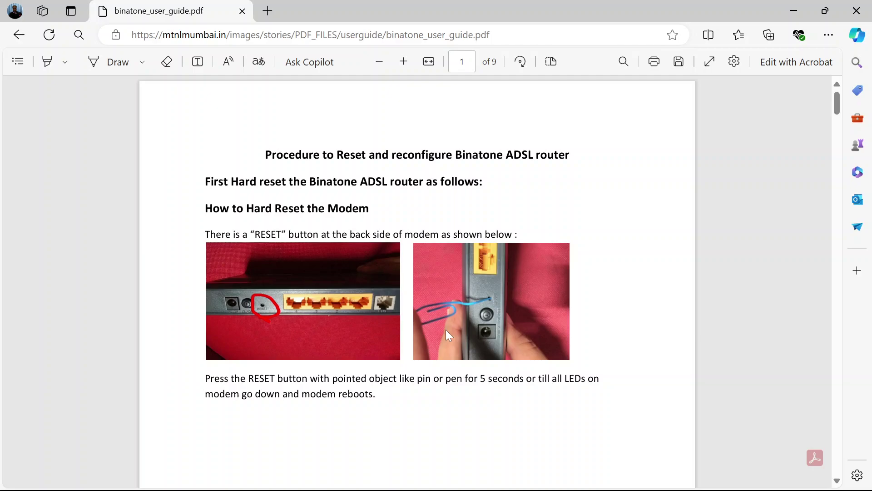
{"action": "scroll", "coordinate": [446, 330], "scroll_direction": "down", "scroll_amount": 2}
{"action": "scroll", "coordinate": [445, 329], "scroll_direction": "down", "scroll_amount": 1}
{"action": "scroll", "coordinate": [446, 329], "scroll_direction": "down", "scroll_amount": 1}
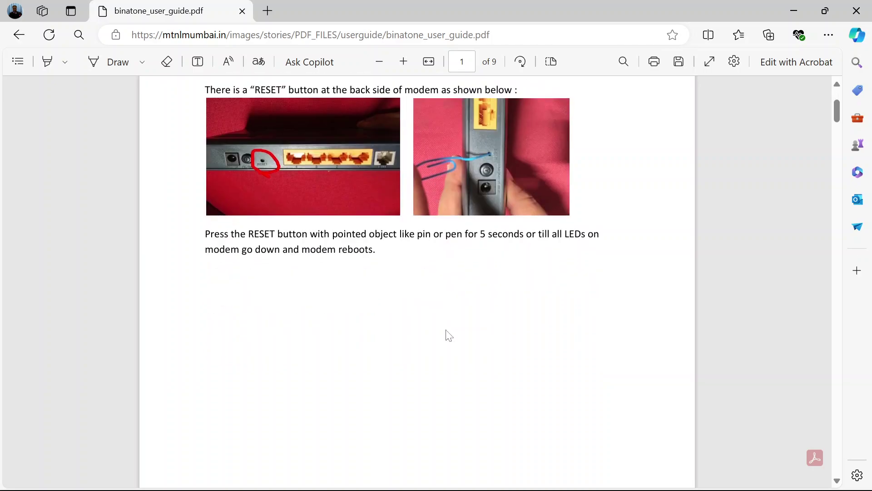
{"action": "scroll", "coordinate": [448, 335], "scroll_direction": "down", "scroll_amount": 3}
{"action": "scroll", "coordinate": [449, 335], "scroll_direction": "down", "scroll_amount": 2}
{"action": "scroll", "coordinate": [449, 335], "scroll_direction": "down", "scroll_amount": 2}
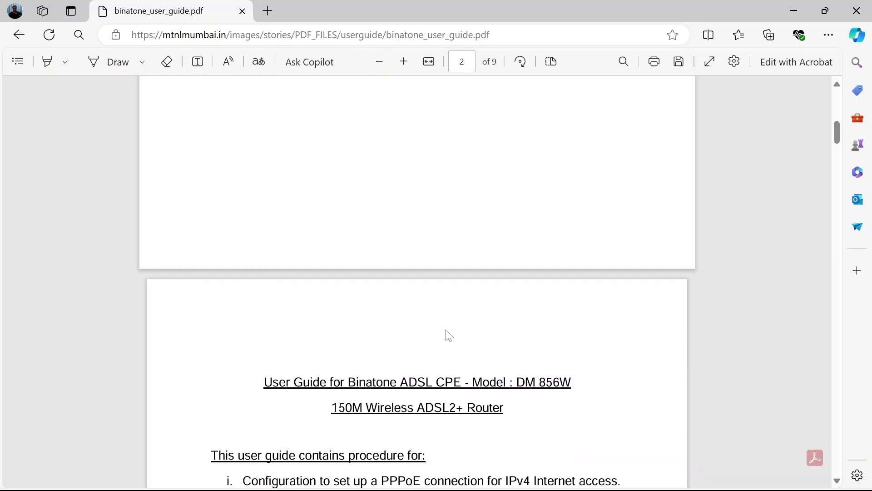
{"action": "scroll", "coordinate": [449, 335], "scroll_direction": "down", "scroll_amount": 2}
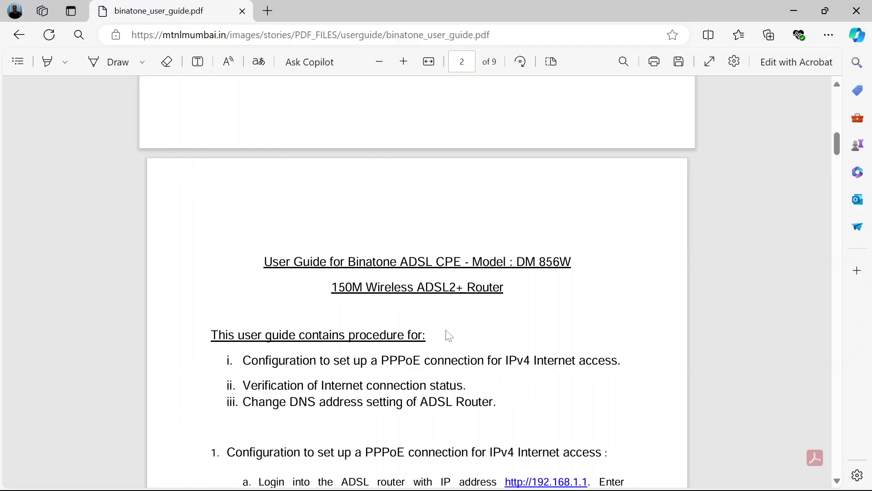
{"action": "scroll", "coordinate": [448, 334], "scroll_direction": "down", "scroll_amount": 2}
{"action": "scroll", "coordinate": [449, 334], "scroll_direction": "down", "scroll_amount": 1}
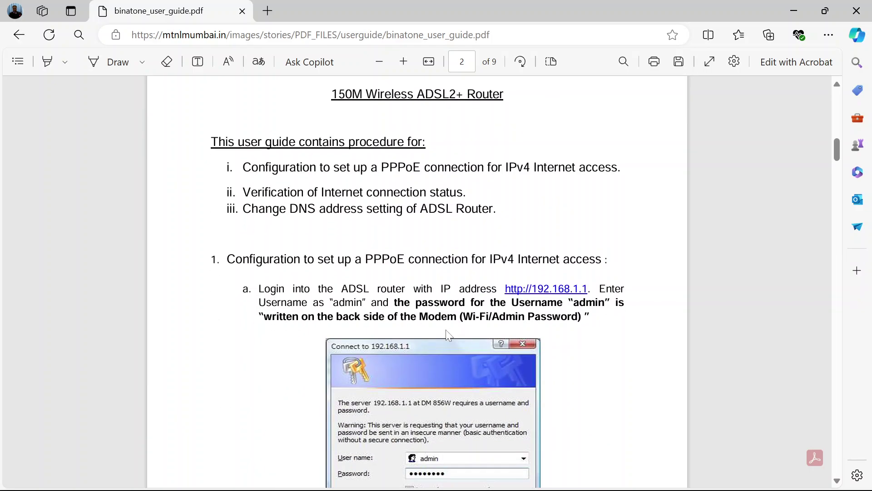